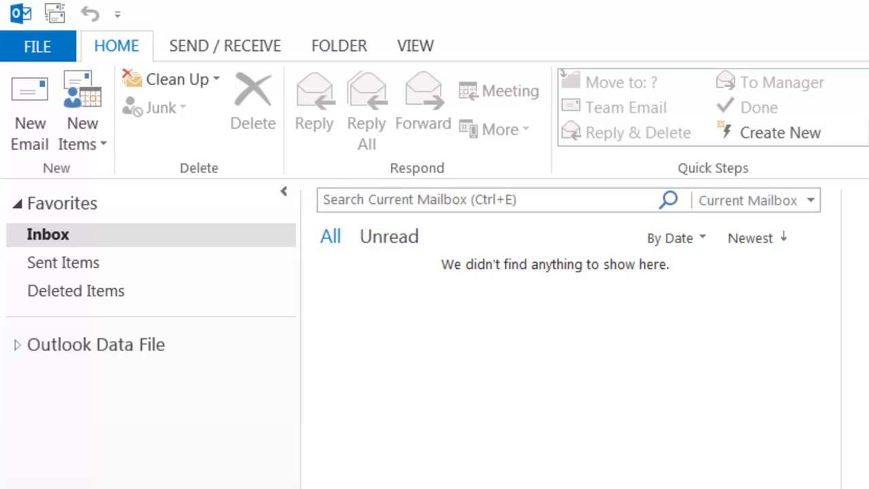
Open the e-mail account settings and start adding a new e-mail account.
{"action": "left_click", "coordinate": [52, 49]}
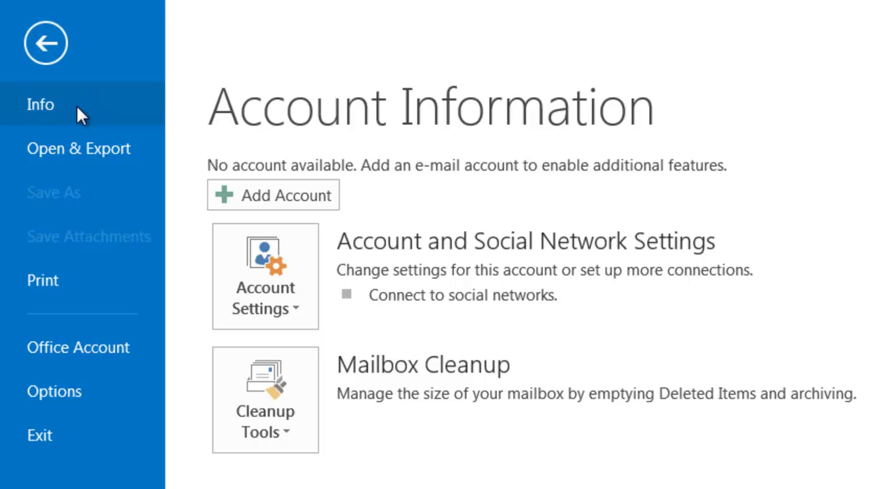
{"action": "left_click", "coordinate": [298, 303]}
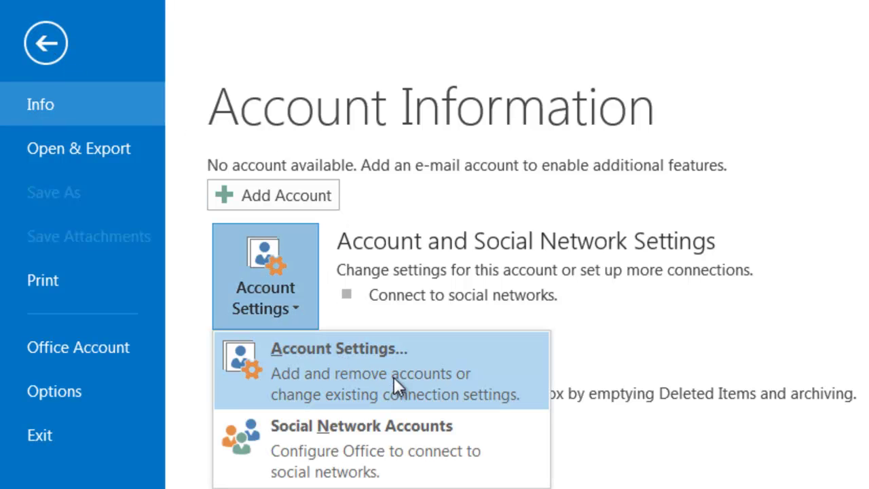
{"action": "left_click", "coordinate": [421, 364]}
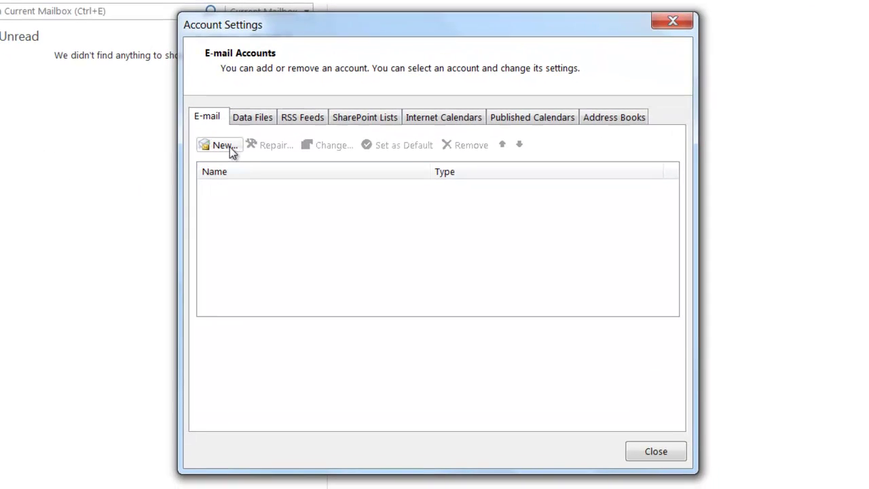
{"action": "left_click", "coordinate": [223, 145]}
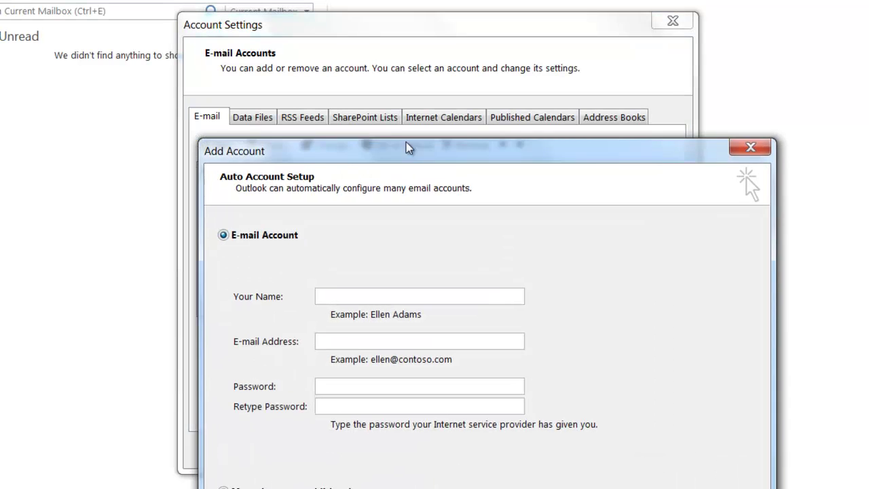
{"action": "left_click_drag", "start_coordinate": [407, 143], "coordinate": [357, 12]}
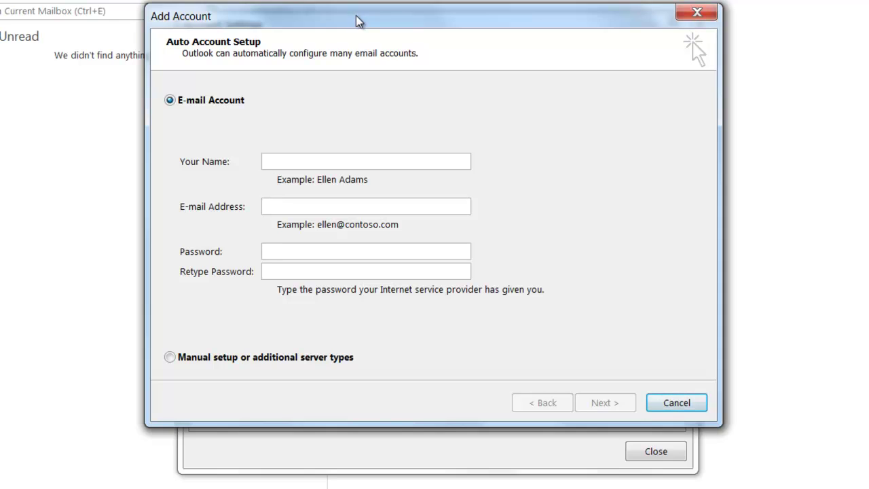
Choose manual setup for the new account and select POP or IMAP as the service.
{"action": "left_click", "coordinate": [171, 359]}
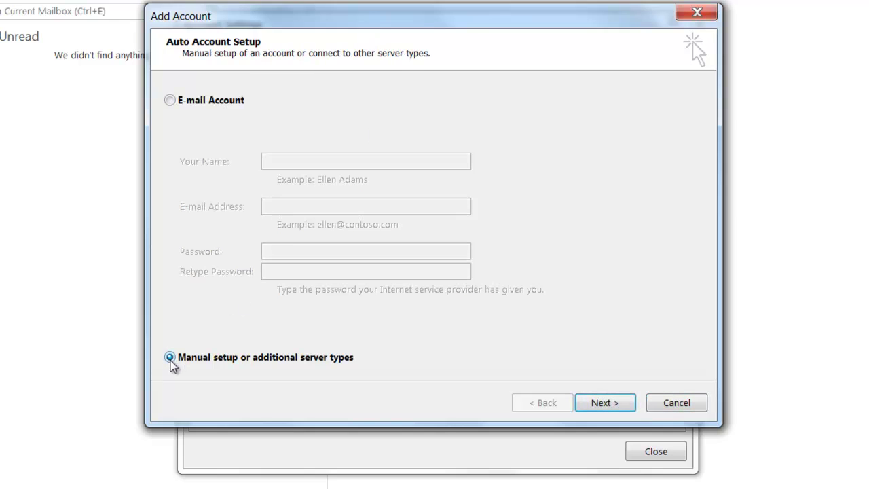
{"action": "left_click", "coordinate": [628, 408]}
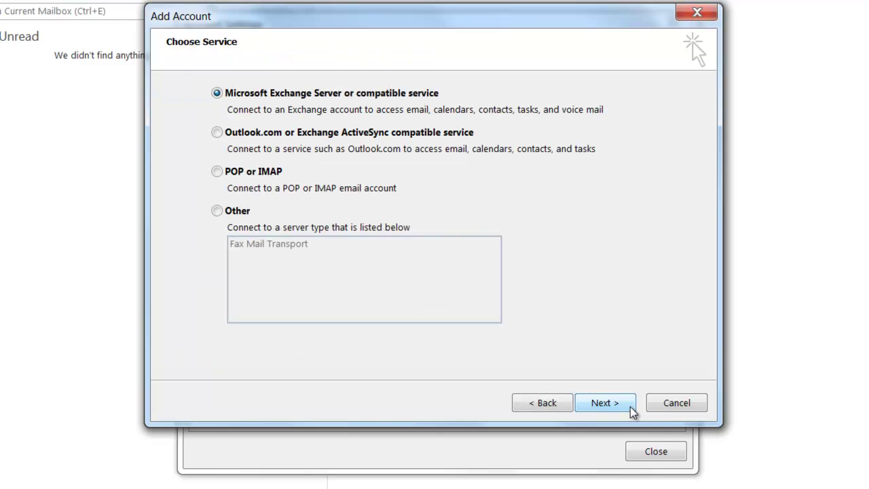
{"action": "left_click", "coordinate": [218, 171]}
{"action": "left_click", "coordinate": [628, 405]}
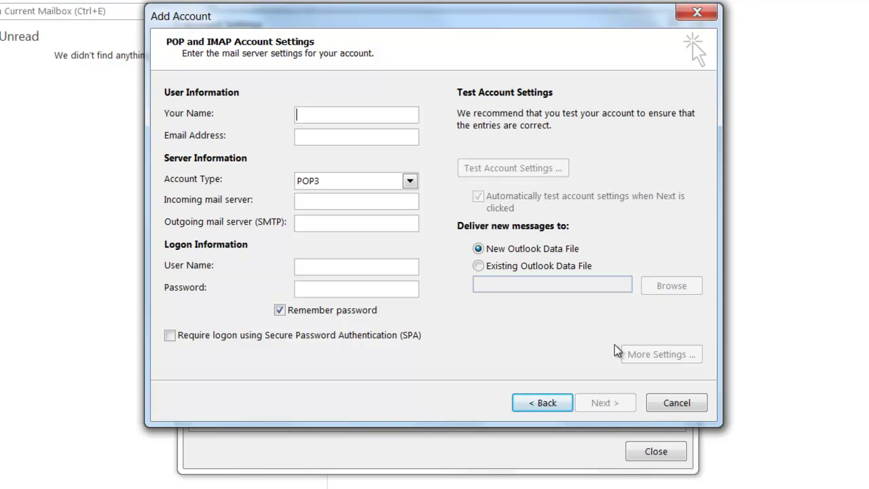
Enter the account holder's name and e-mail address, and set the account type to IMAP.
{"action": "type", "text": "John Smith"}
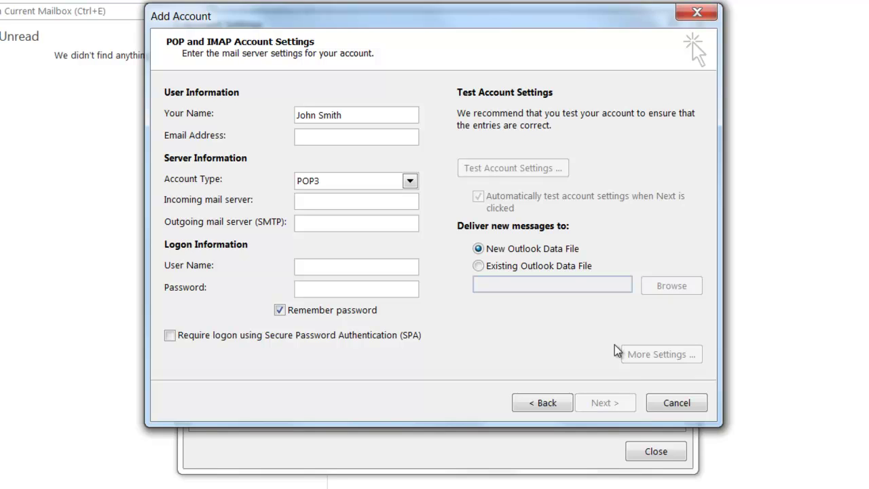
{"action": "type", "text": "johnsmith@example.com"}
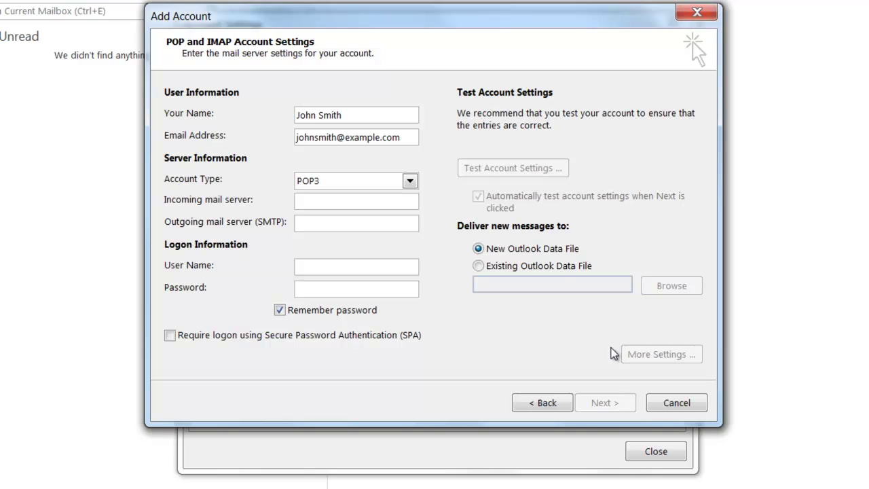
{"action": "left_click", "coordinate": [410, 182]}
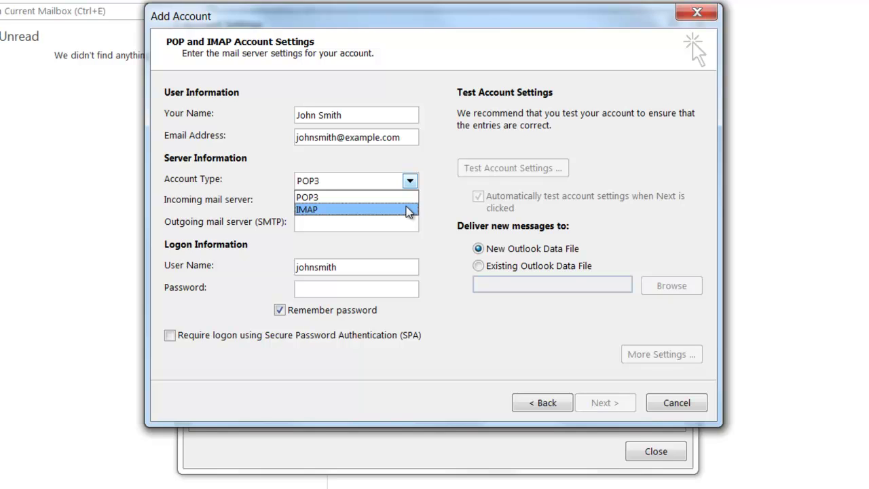
{"action": "left_click", "coordinate": [353, 209]}
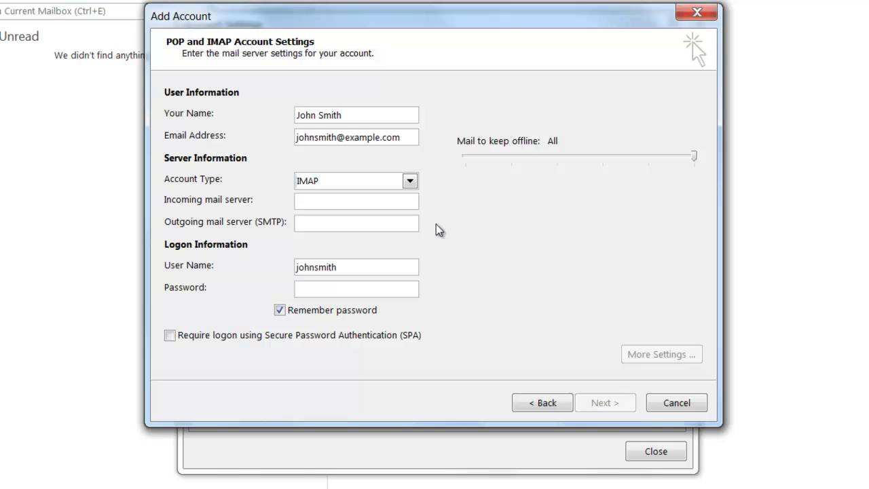
Set the incoming mail server to imap.example.com and the outgoing mail server to smtp.example.com.
{"action": "type", "text": "imap.example.com"}
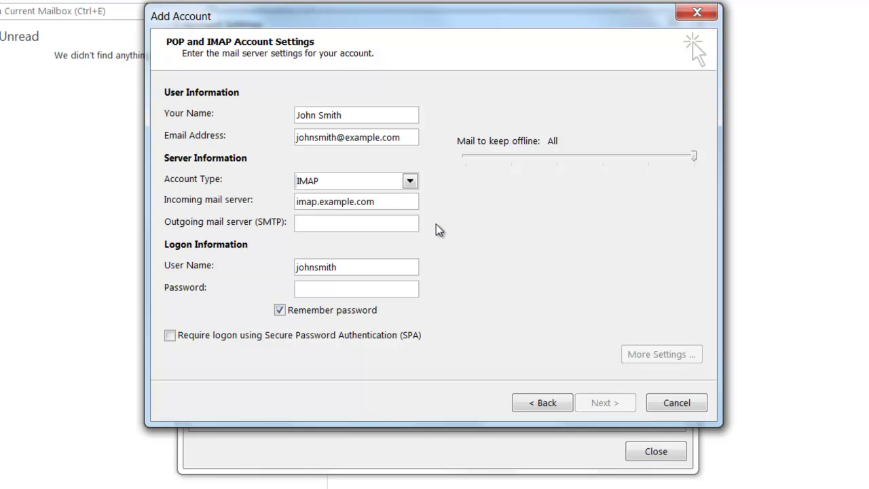
{"action": "type", "text": "sm"}
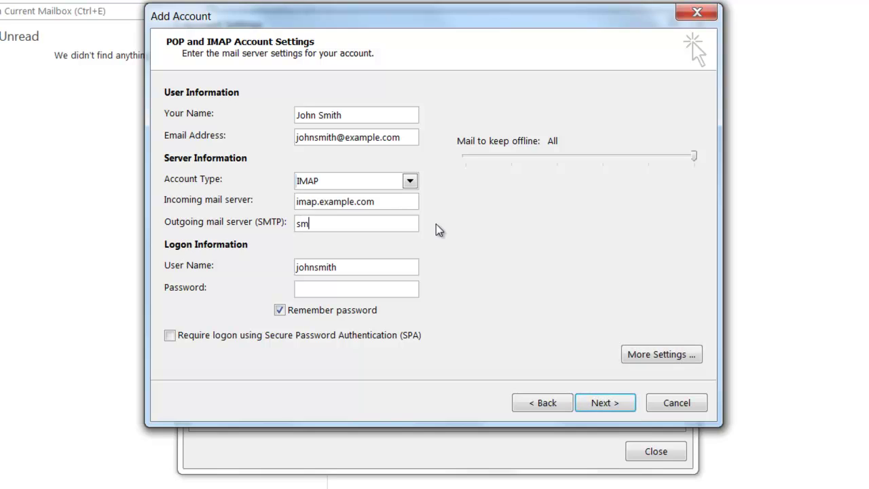
{"action": "type", "text": "tp.example.com"}
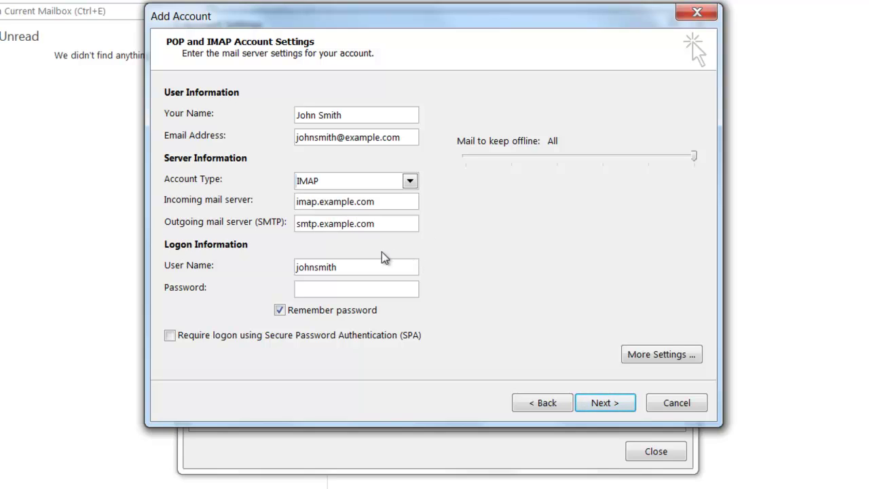
Complete the logon user name as the full e-mail address and enter the account password.
{"action": "left_click", "coordinate": [352, 270]}
{"action": "type", "text": "@example.com"}
{"action": "left_click", "coordinate": [392, 288]}
{"action": "type", "text": "*******"}
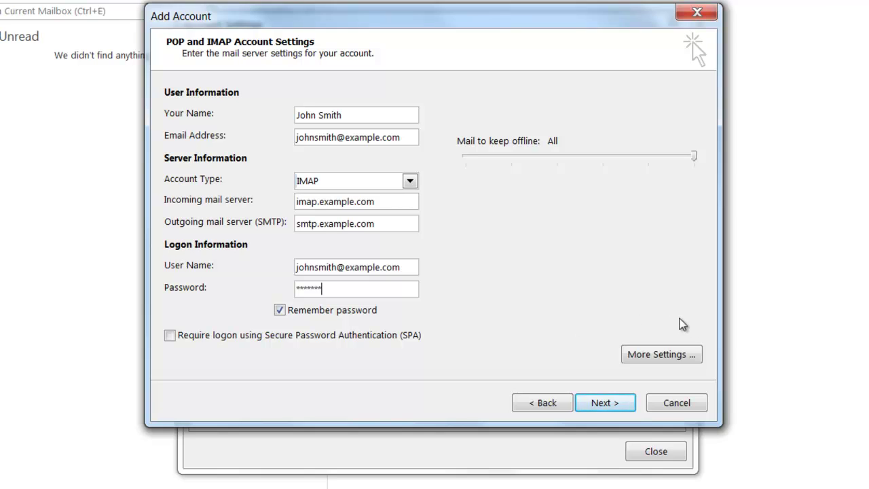
In the additional account settings, require authentication for the outgoing SMTP server, using the same settings as the incoming server.
{"action": "left_click", "coordinate": [699, 358]}
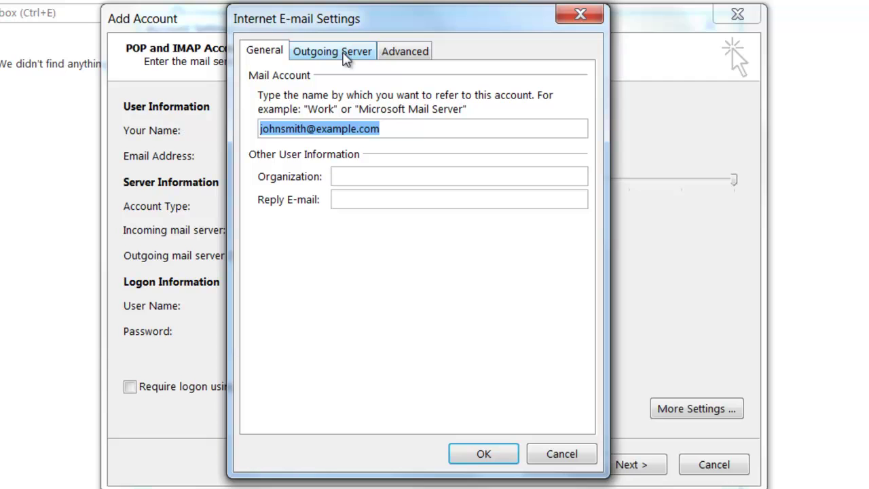
{"action": "left_click", "coordinate": [345, 60]}
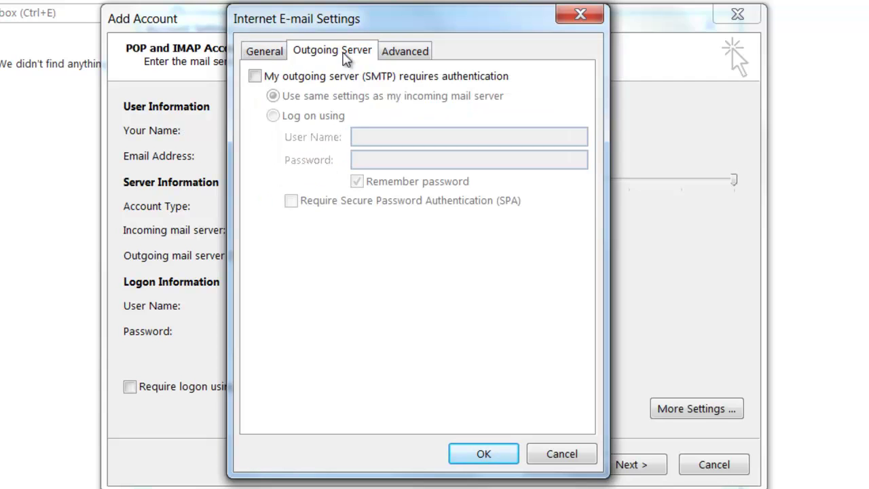
{"action": "left_click", "coordinate": [254, 77]}
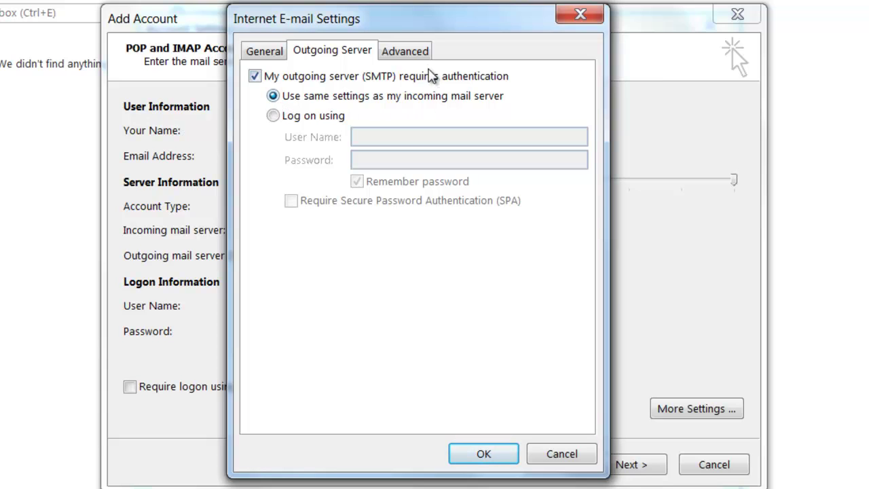
Set the incoming IMAP server's encrypted connection type to SSL in the advanced settings.
{"action": "left_click", "coordinate": [428, 59]}
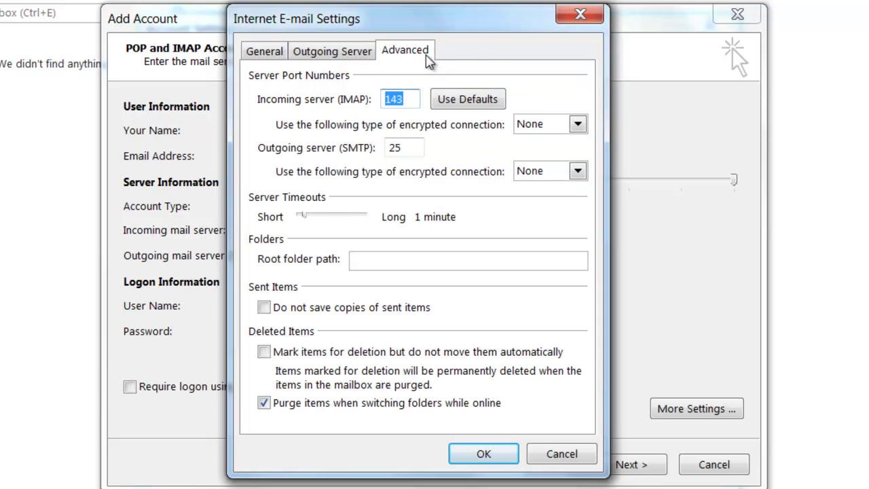
{"action": "key", "text": "Tab"}
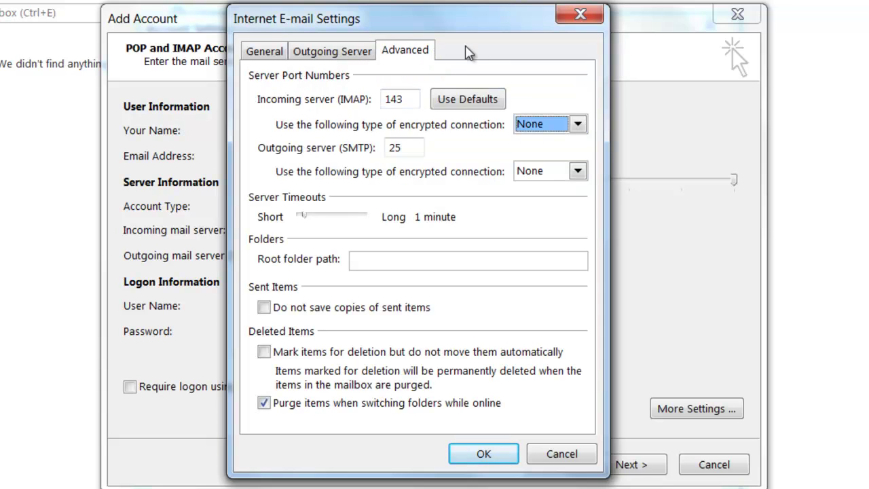
{"action": "left_click", "coordinate": [577, 125]}
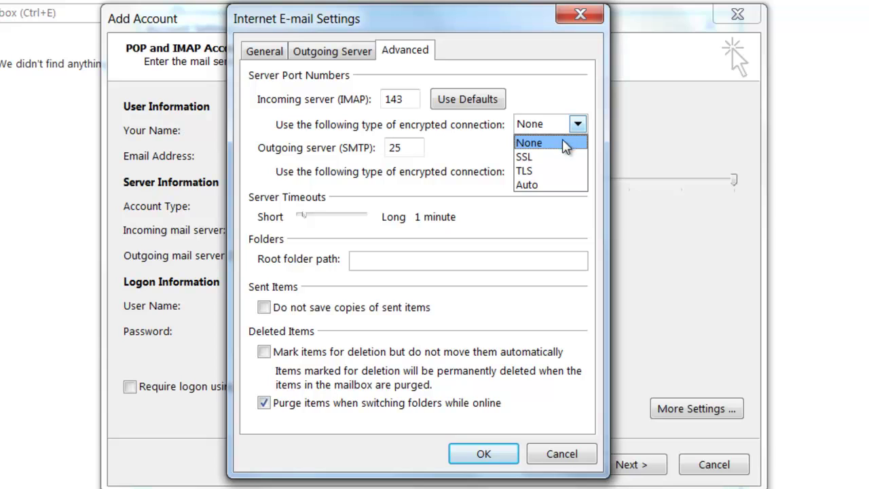
{"action": "left_click", "coordinate": [560, 158]}
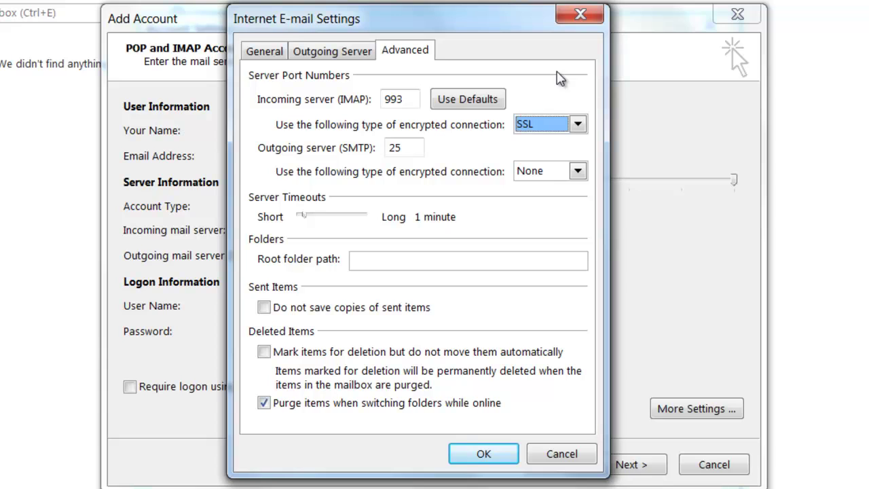
Set the outgoing SMTP server port to 587.
{"action": "left_click", "coordinate": [407, 146]}
{"action": "left_click_drag", "start_coordinate": [407, 146], "coordinate": [370, 146]}
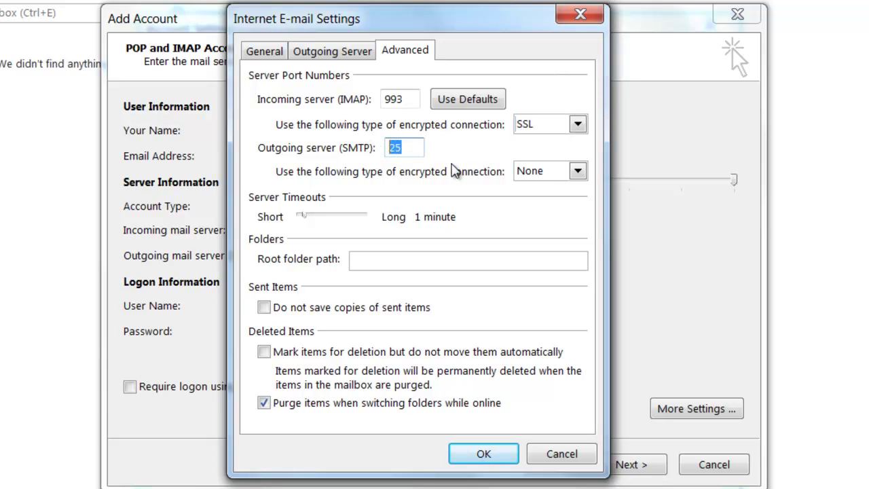
{"action": "type", "text": "587"}
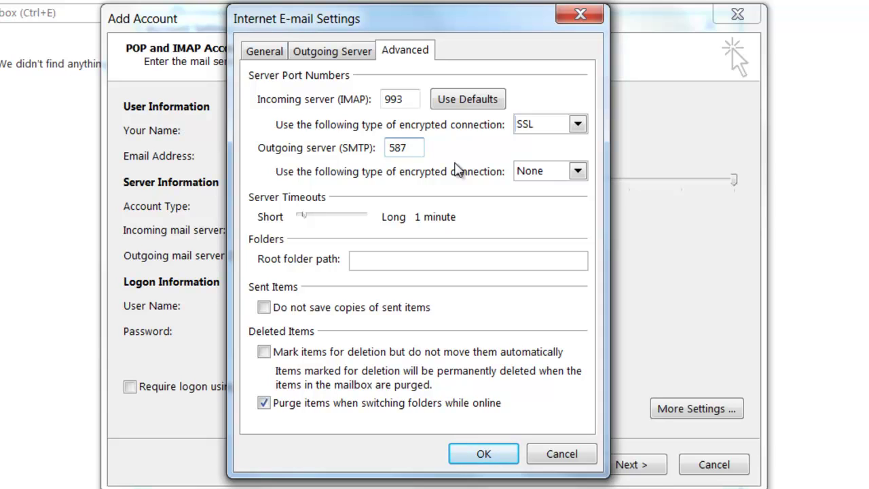
Set the outgoing SMTP server's encryption to SSL and its port to 465, and accept the additional settings.
{"action": "left_click", "coordinate": [578, 171]}
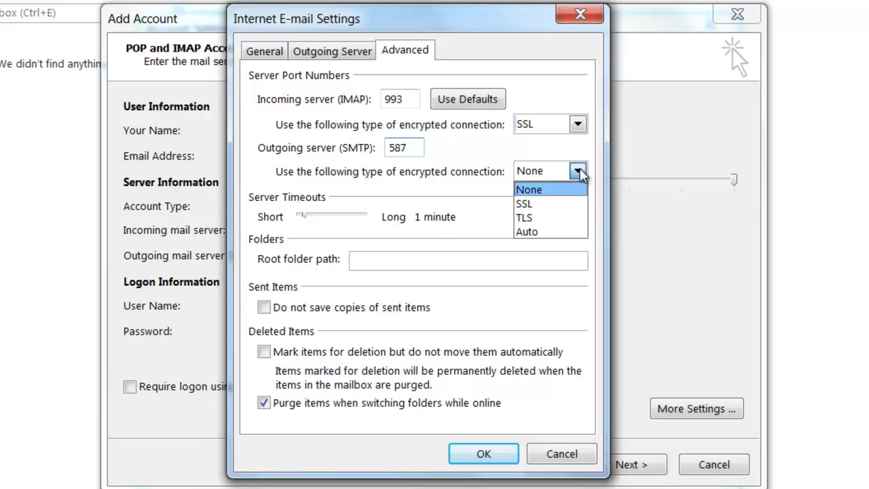
{"action": "left_click", "coordinate": [537, 197]}
{"action": "left_click_drag", "start_coordinate": [416, 147], "coordinate": [384, 145]}
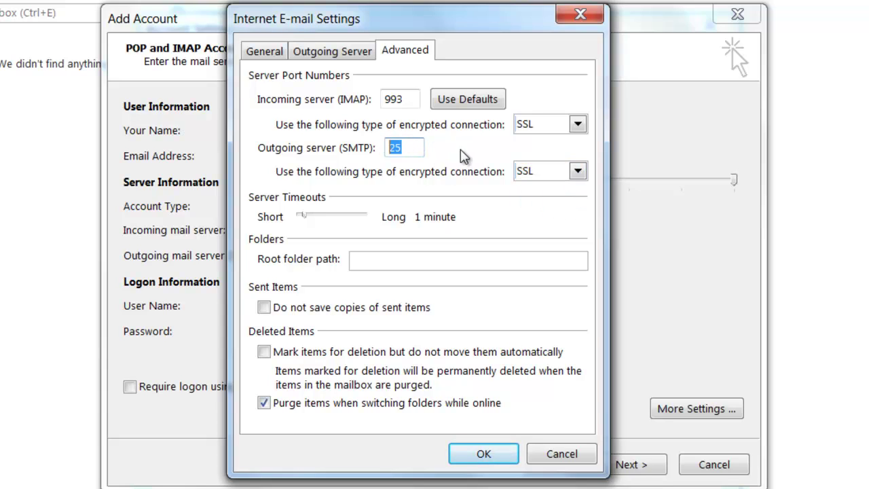
{"action": "type", "text": "465"}
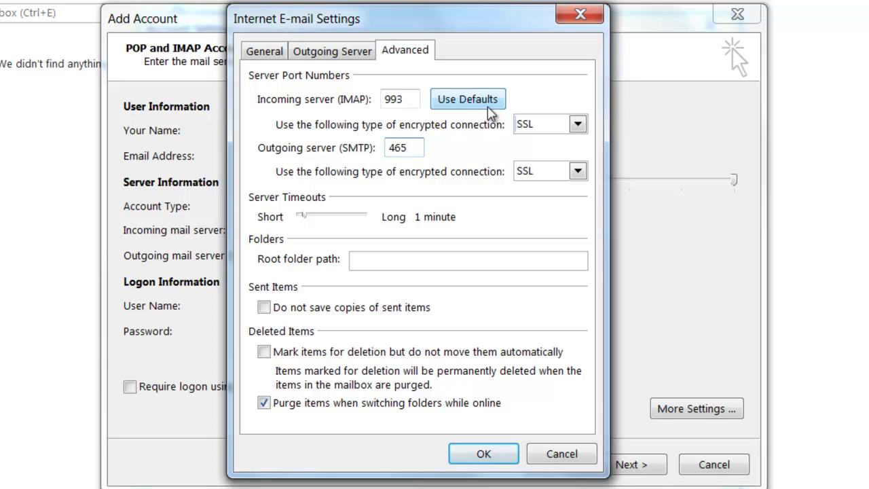
{"action": "left_click", "coordinate": [504, 461]}
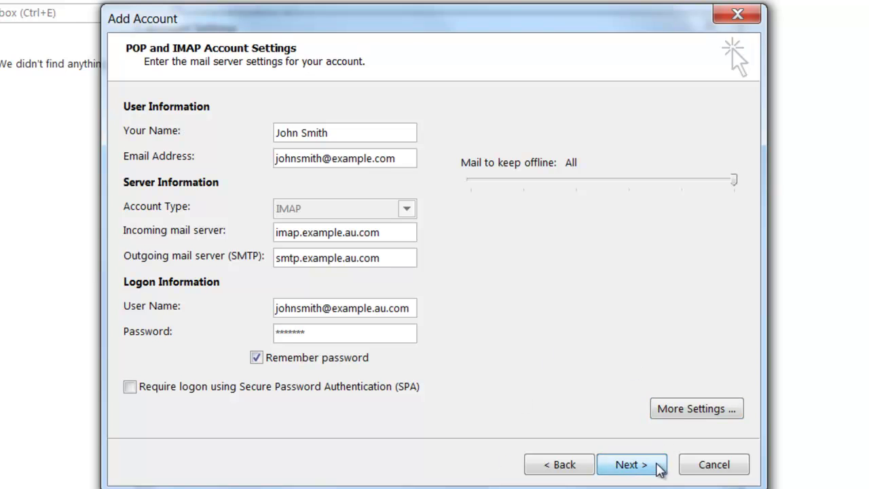
Run the account settings test, accept the certificates of both mail servers, and close the test results.
{"action": "left_click", "coordinate": [657, 465]}
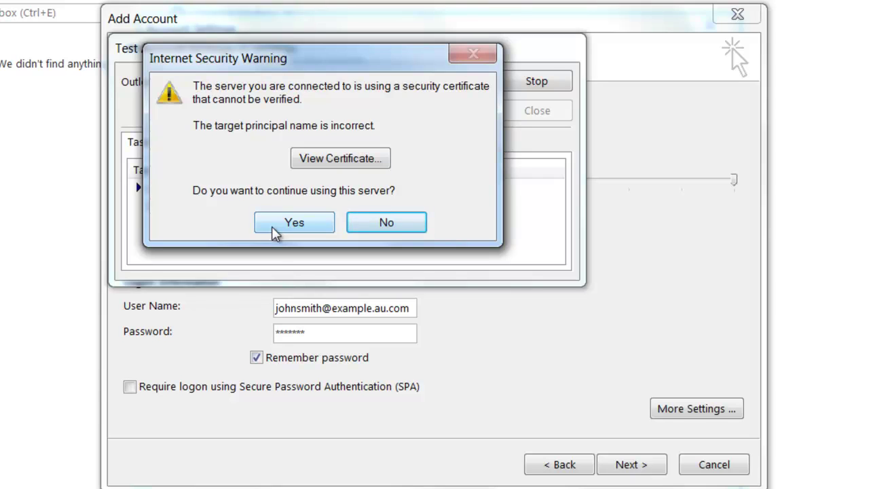
{"action": "left_click", "coordinate": [297, 229]}
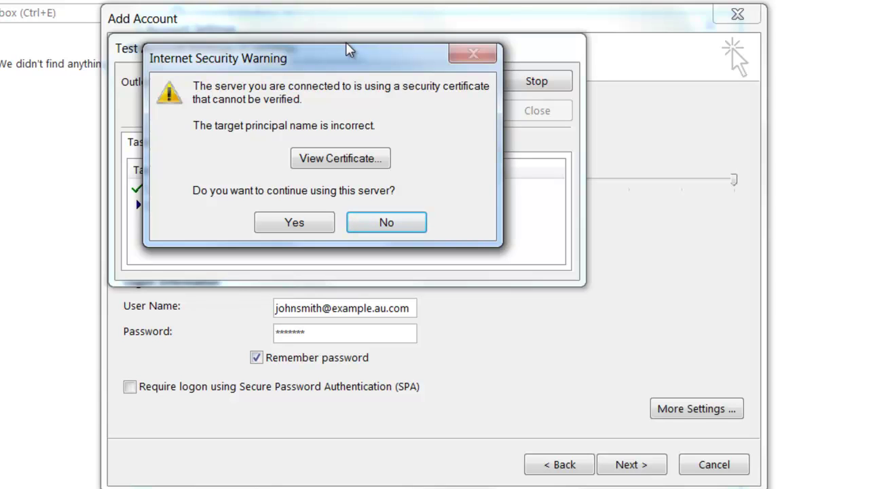
{"action": "left_click", "coordinate": [270, 232]}
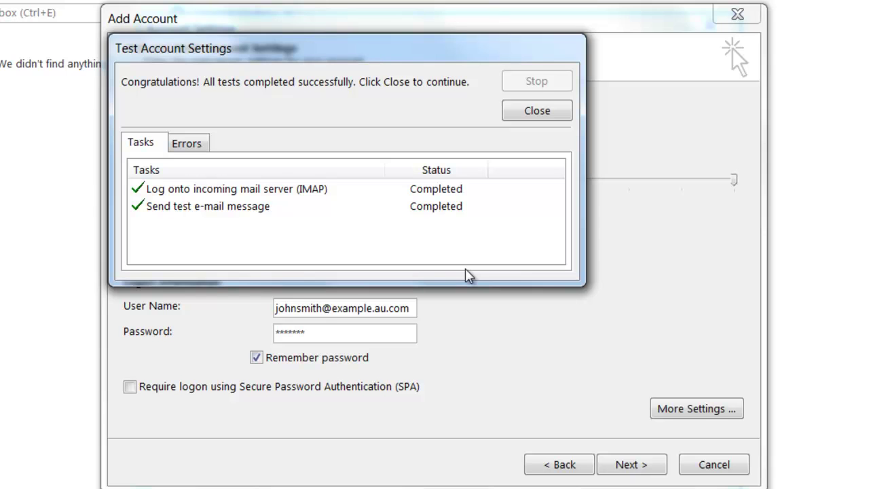
{"action": "left_click", "coordinate": [543, 122]}
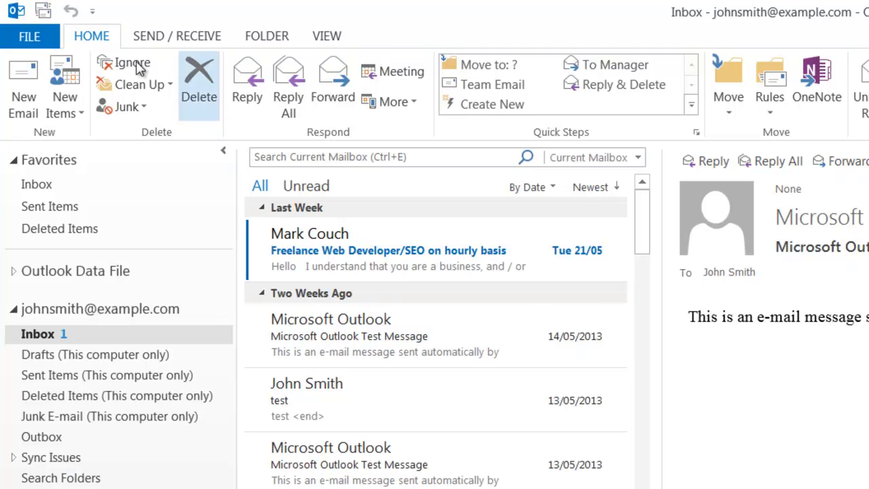
Reopen the account settings and open the configured IMAP account for changes.
{"action": "left_click", "coordinate": [36, 37]}
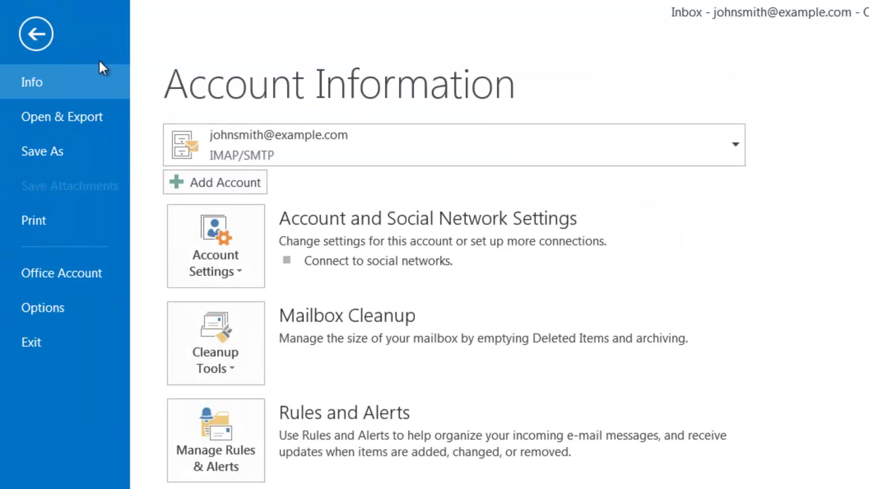
{"action": "left_click", "coordinate": [231, 275]}
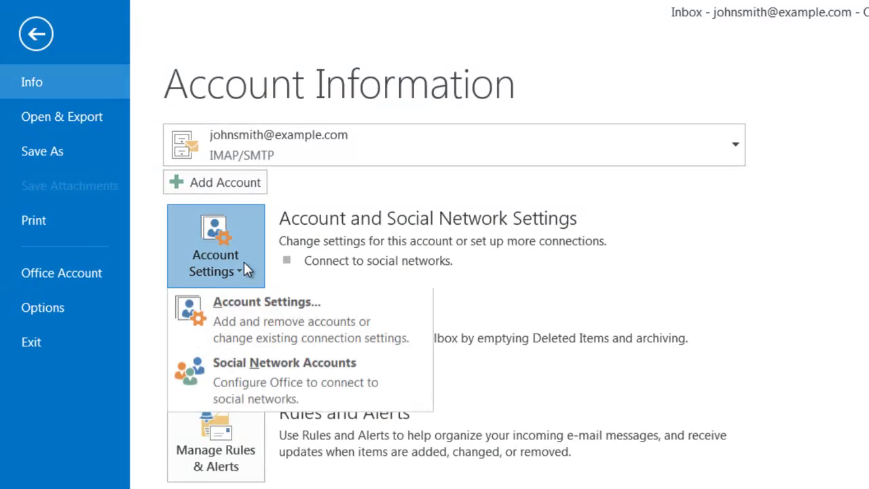
{"action": "left_click", "coordinate": [350, 301]}
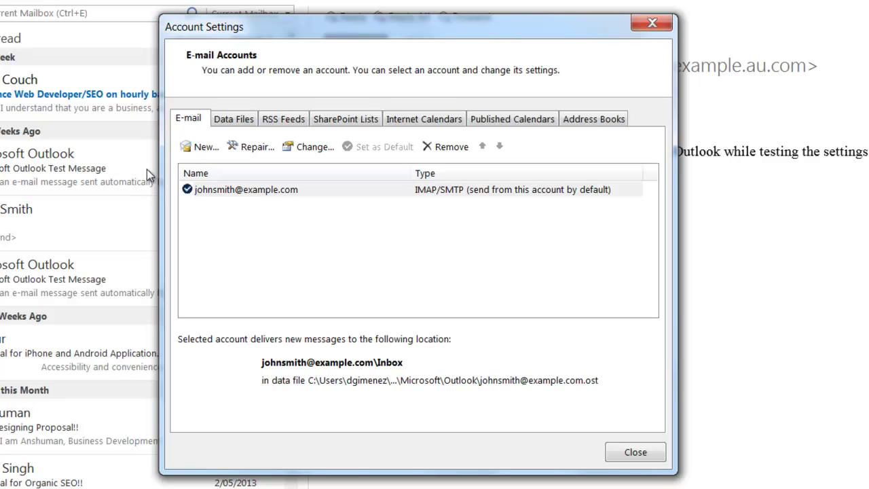
{"action": "left_click", "coordinate": [405, 231]}
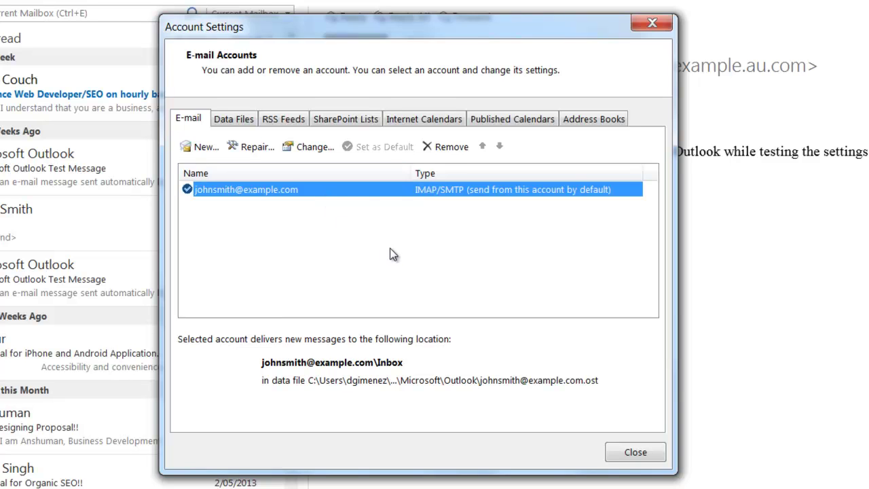
{"action": "left_click", "coordinate": [325, 153]}
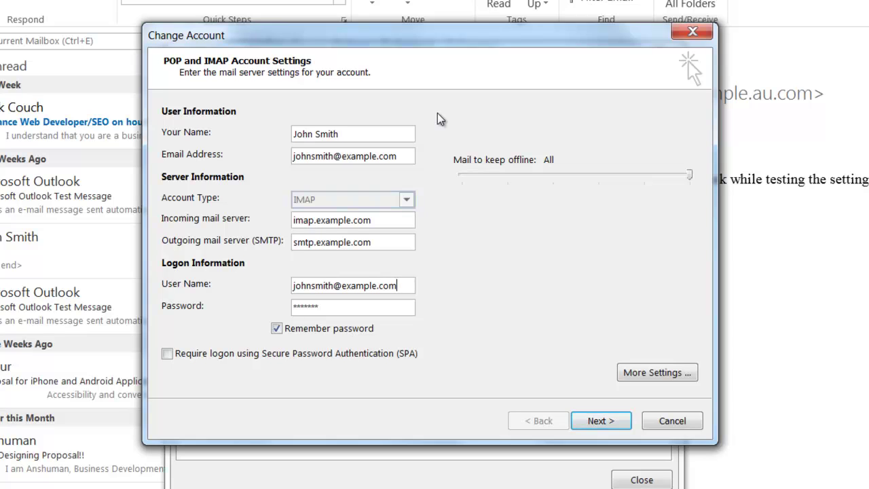